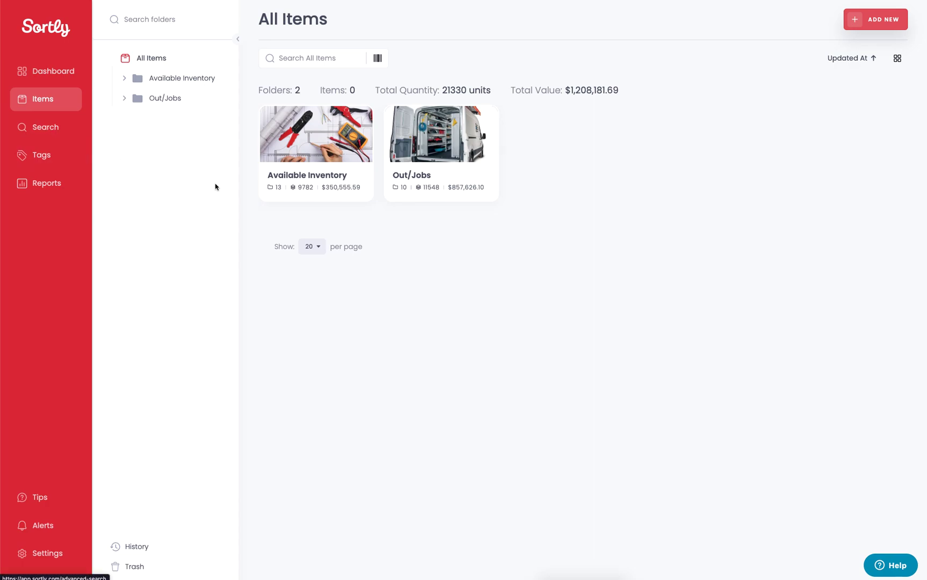
# Open the Available Inventory folder's export options, then dismiss them without exporting
pyautogui.moveTo(371, 190)
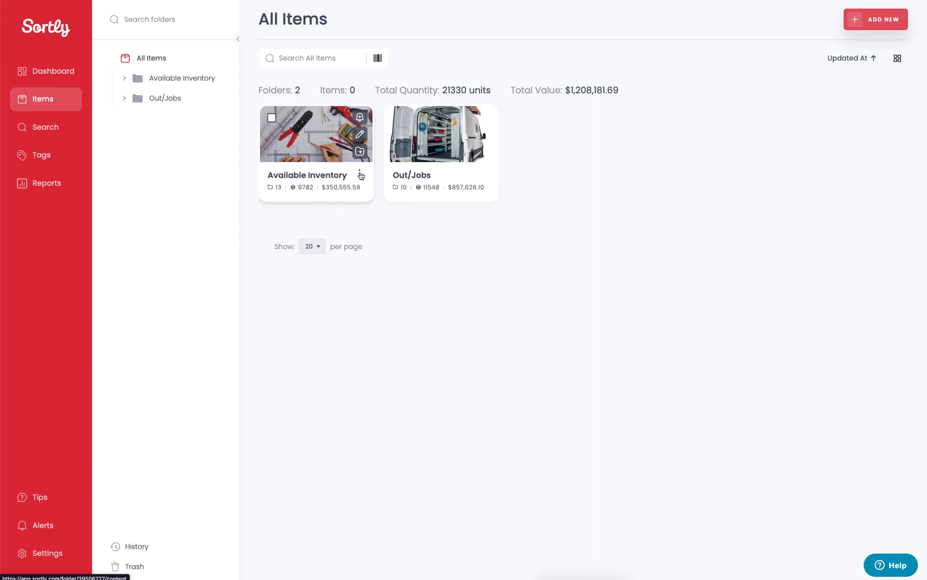
pyautogui.click(360, 175)
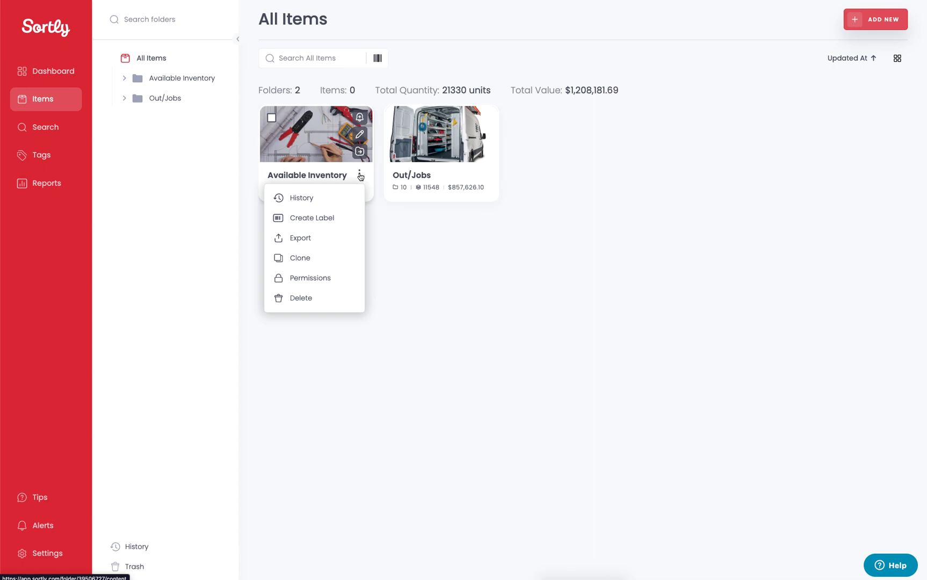
pyautogui.click(327, 241)
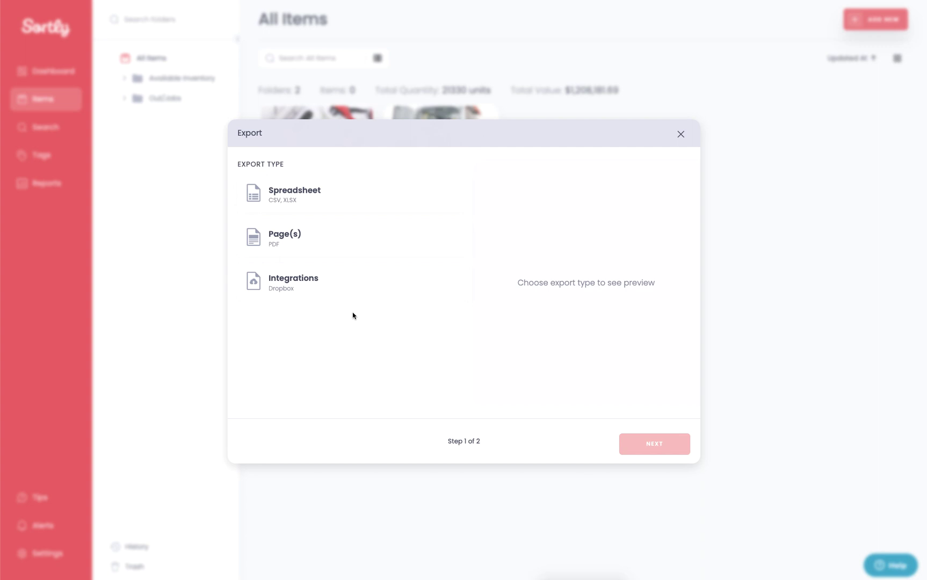
pyautogui.click(680, 135)
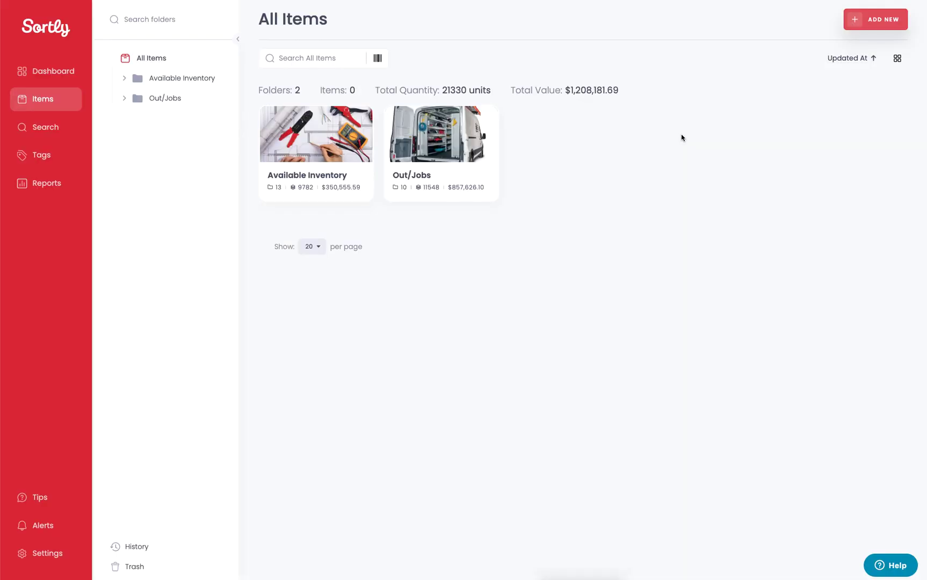
# Run an Advanced Search with All Folders checked to list all 563 items
pyautogui.click(35, 129)
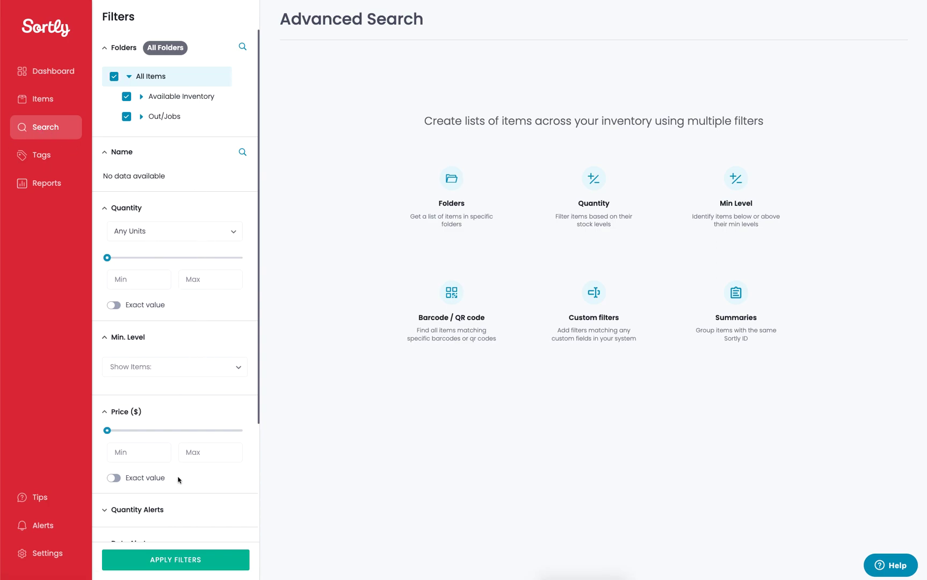
pyautogui.click(164, 561)
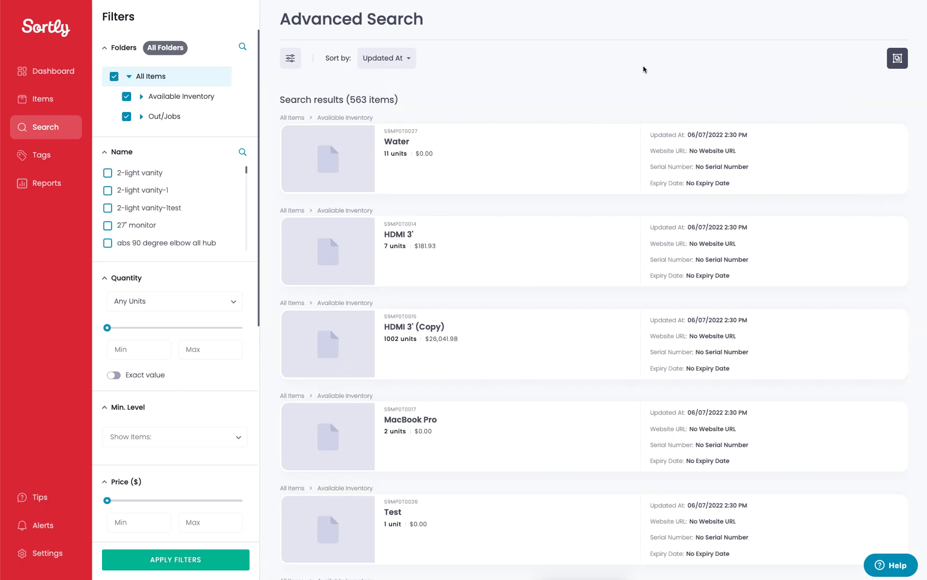
pyautogui.moveTo(436, 127)
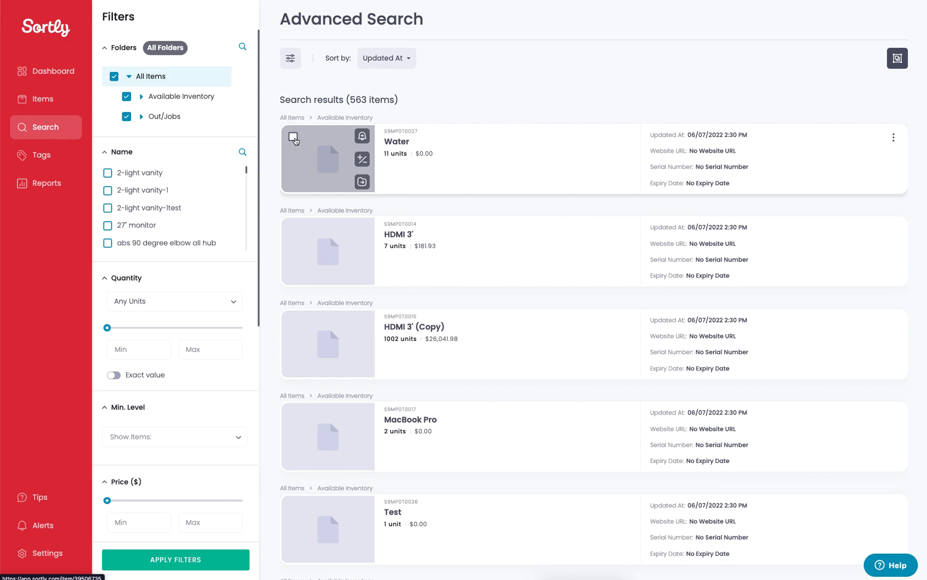
# Tick the Water, HDMI 3', HDMI 3' (Copy) and MacBook Pro result cards
pyautogui.click(293, 138)
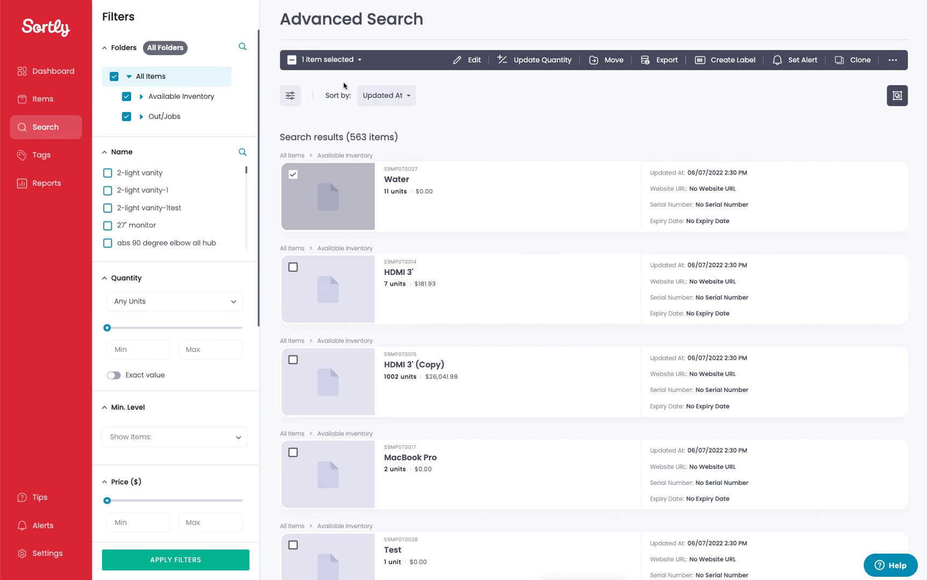
pyautogui.click(335, 283)
pyautogui.click(336, 355)
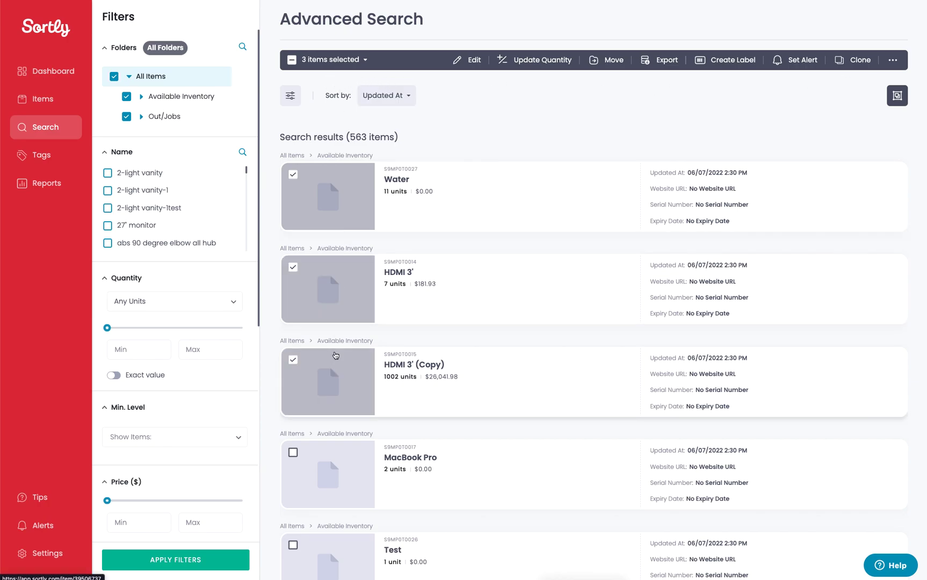
pyautogui.click(327, 459)
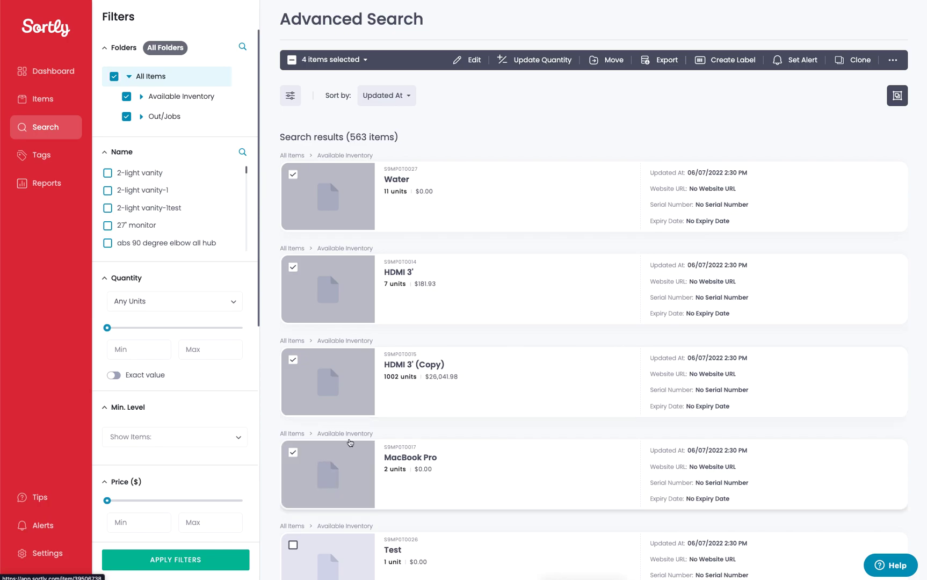
# Check the selection scope options, then open and close export options for the four items
pyautogui.click(335, 63)
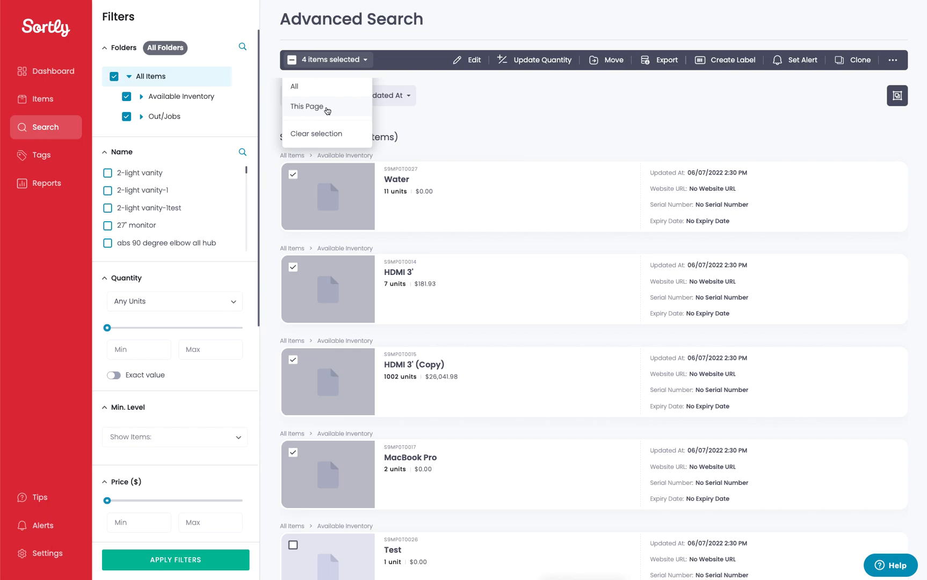
pyautogui.click(465, 92)
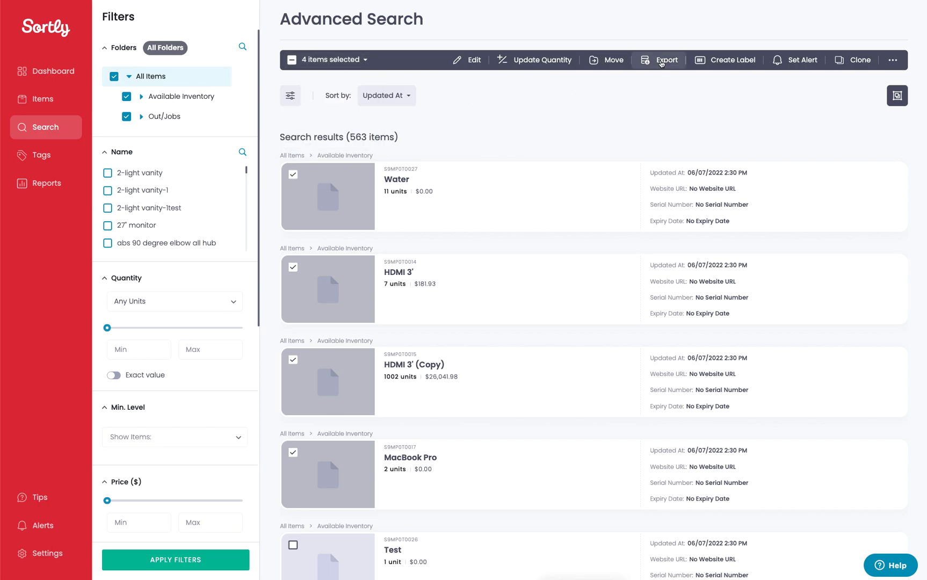
pyautogui.click(662, 62)
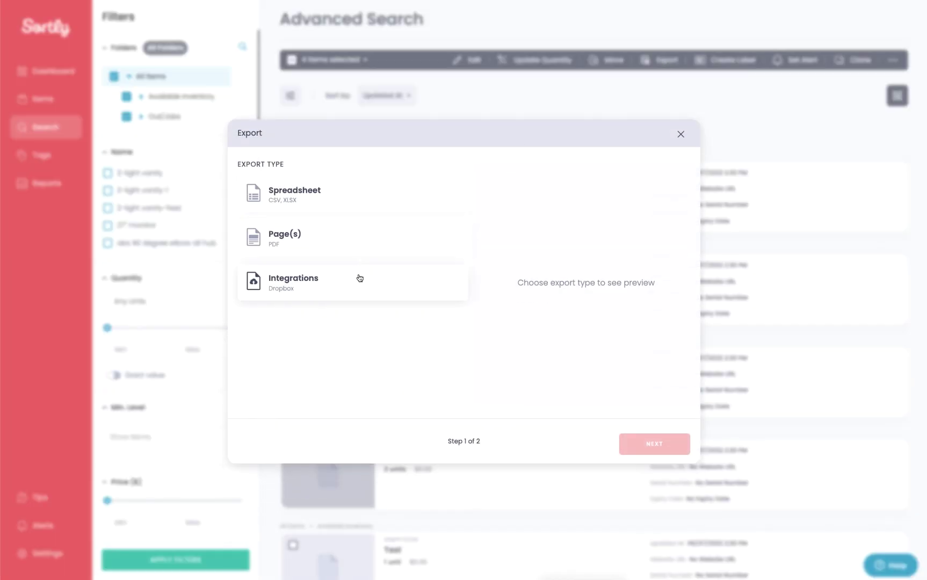
pyautogui.click(681, 134)
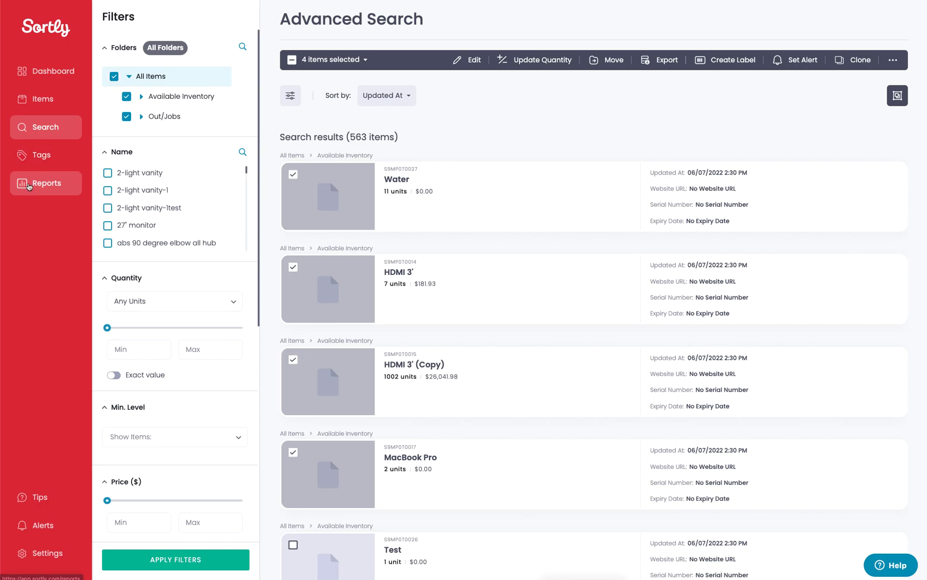
# Go to Reports and open the Inventory Summary report
pyautogui.click(36, 186)
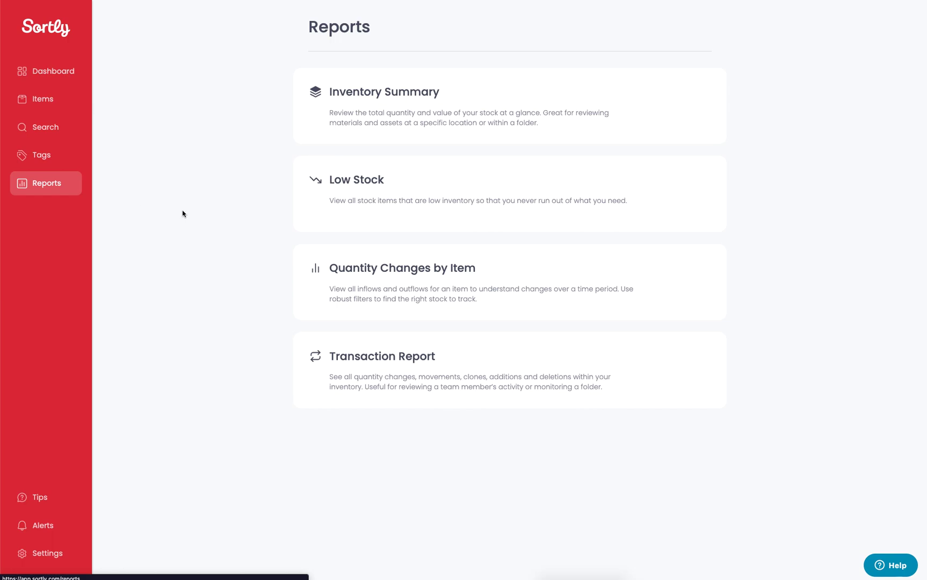
pyautogui.click(319, 131)
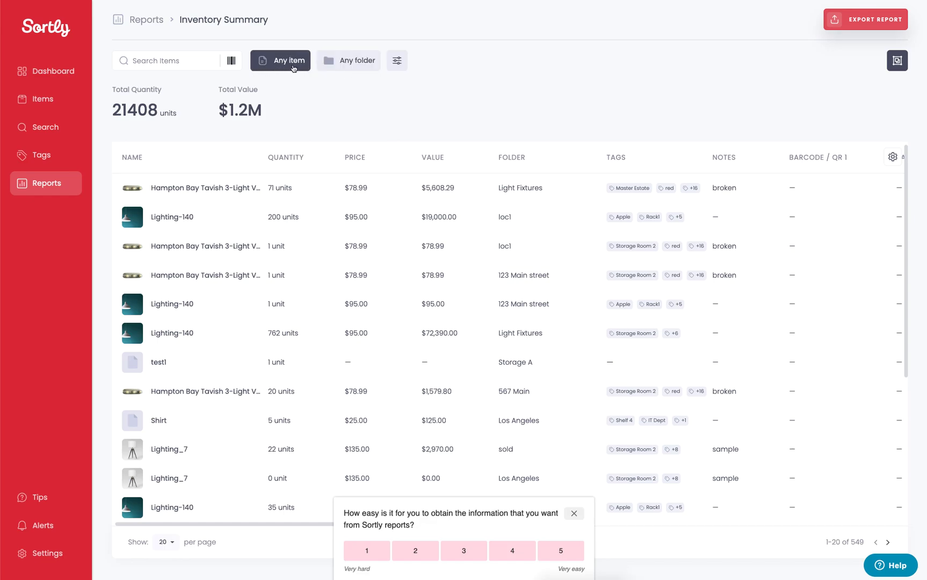
# Review the Inventory Summary filter panel and close it without applying any filters
pyautogui.click(397, 68)
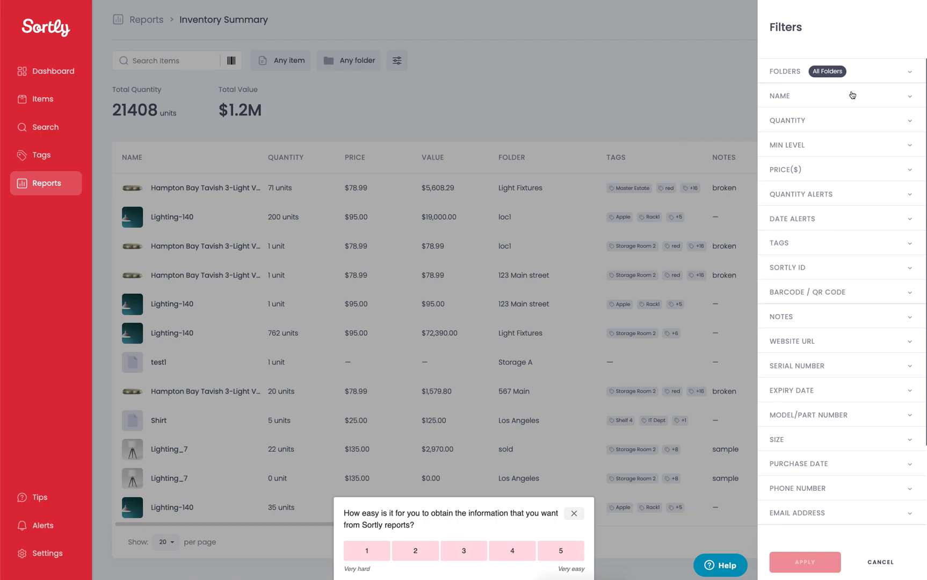
pyautogui.scroll(-2, 829, 298)
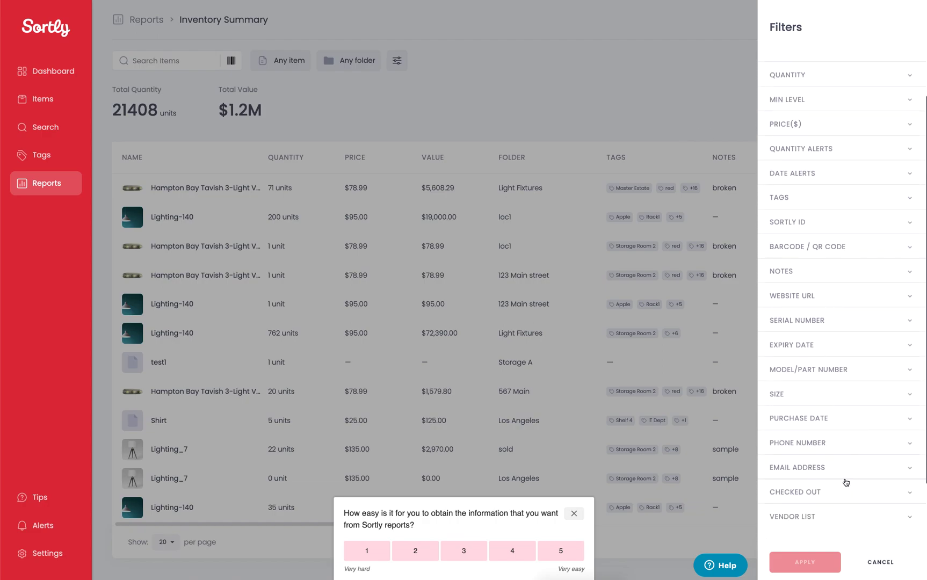
pyautogui.click(642, 112)
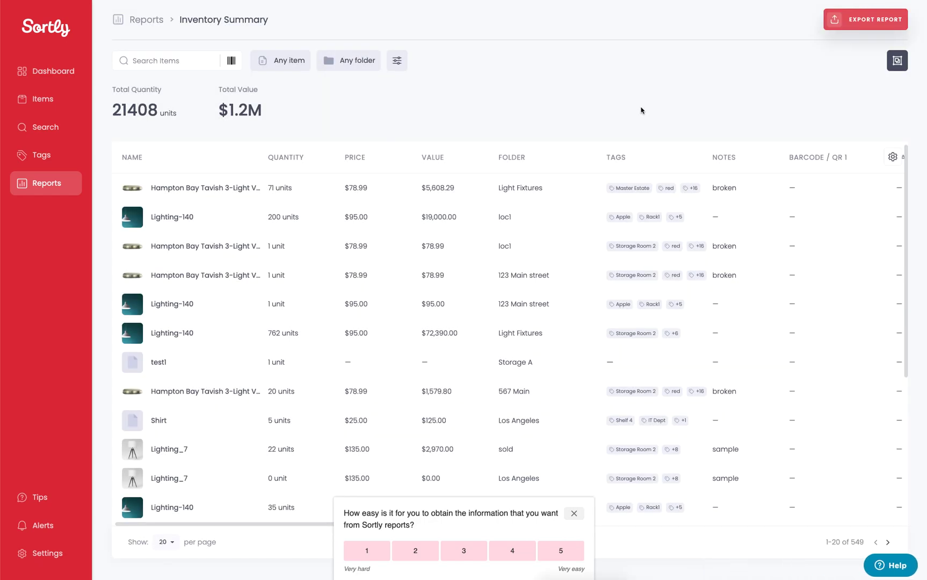
pyautogui.click(871, 22)
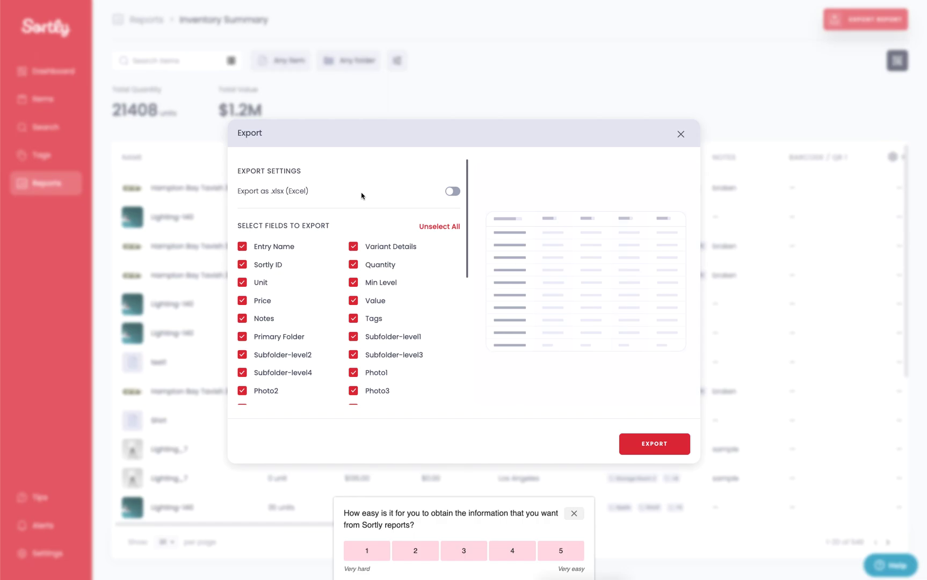
pyautogui.click(680, 136)
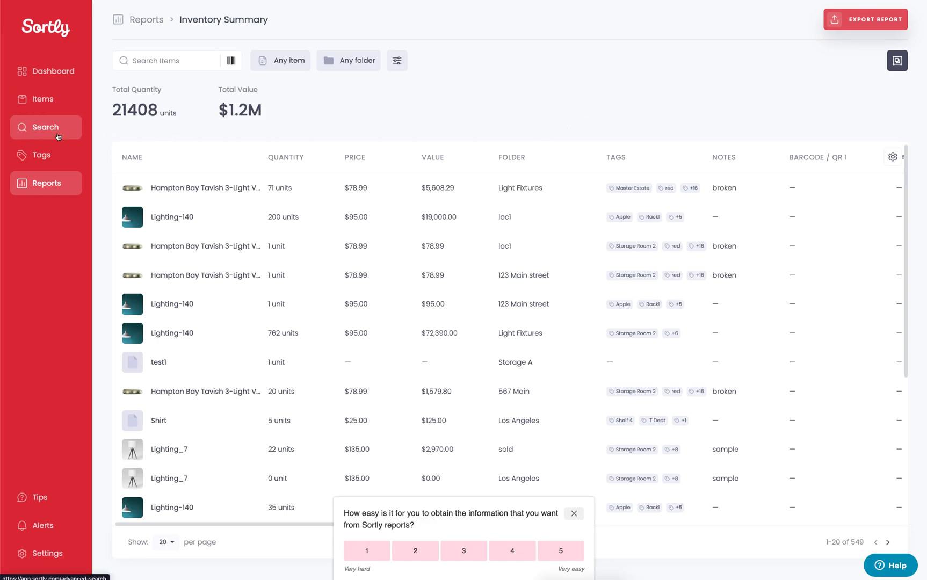
pyautogui.click(45, 188)
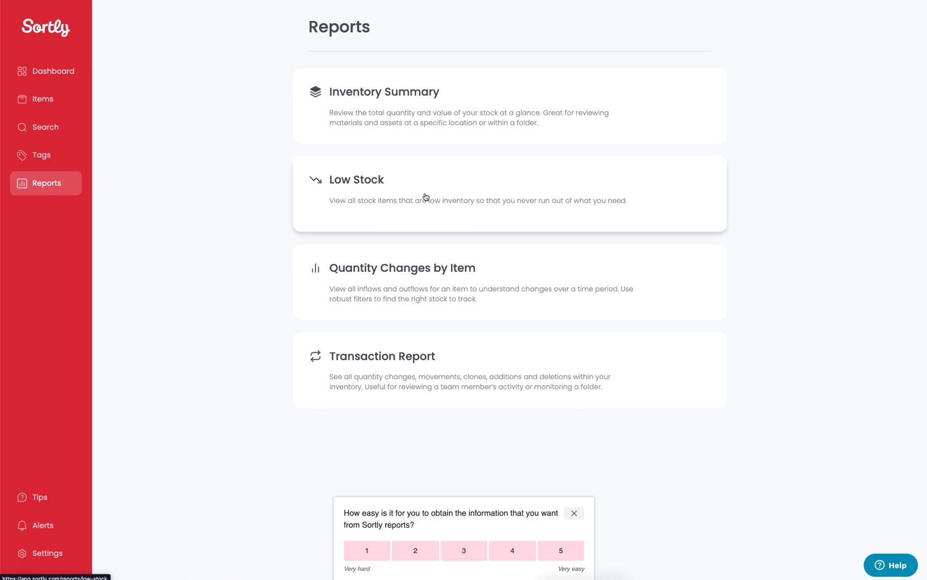
pyautogui.click(379, 212)
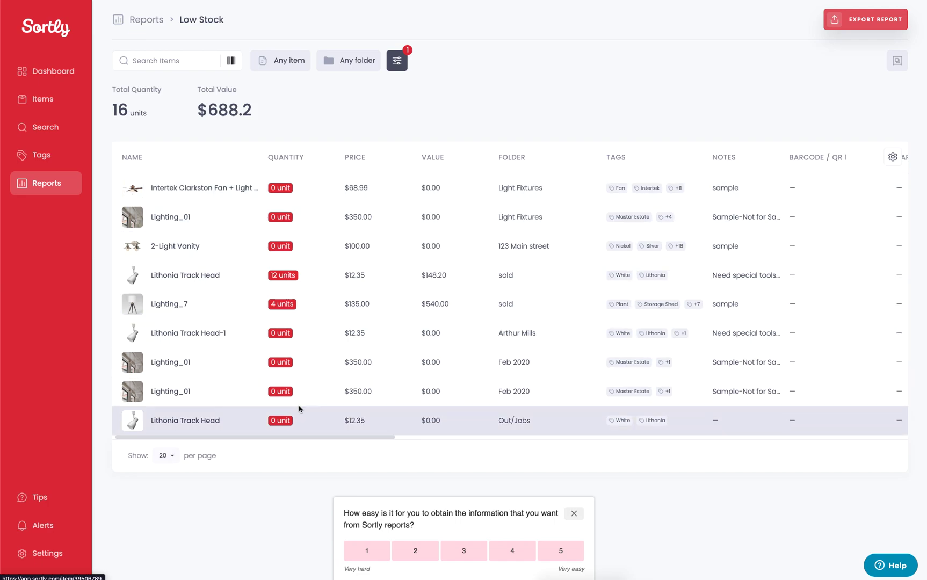
pyautogui.click(72, 186)
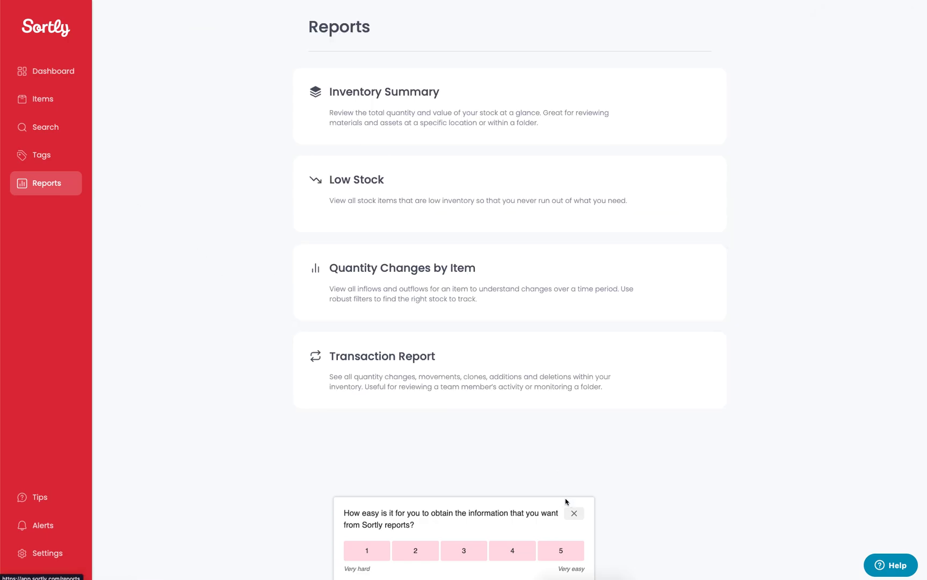
# Dismiss the feedback survey and open Quantity Changes by Item, checking its date range
pyautogui.click(574, 513)
pyautogui.click(549, 314)
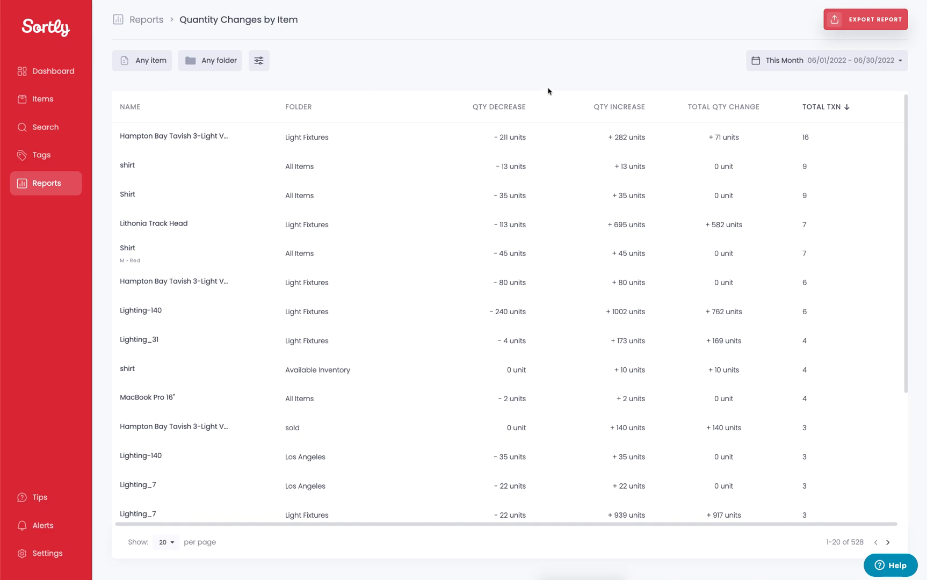
pyautogui.click(824, 65)
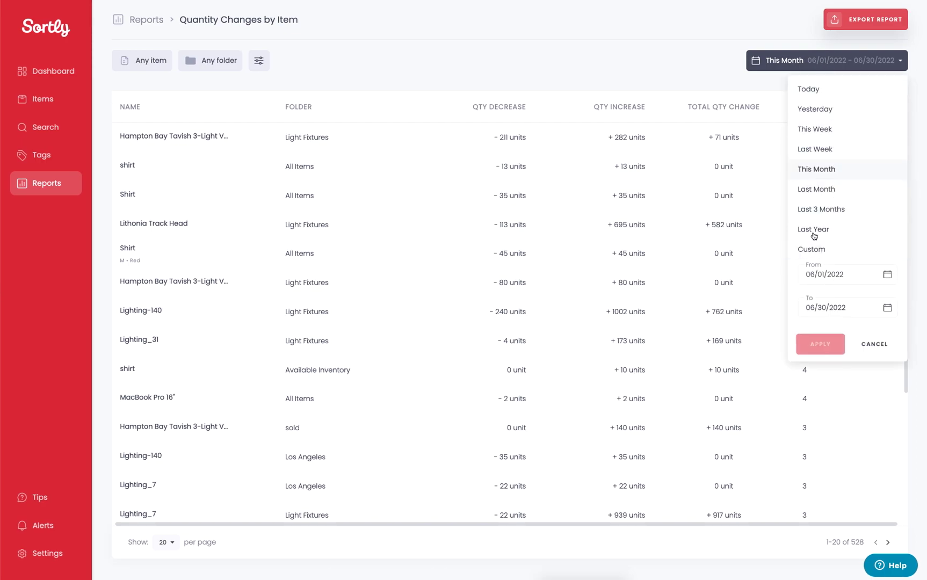
pyautogui.click(609, 56)
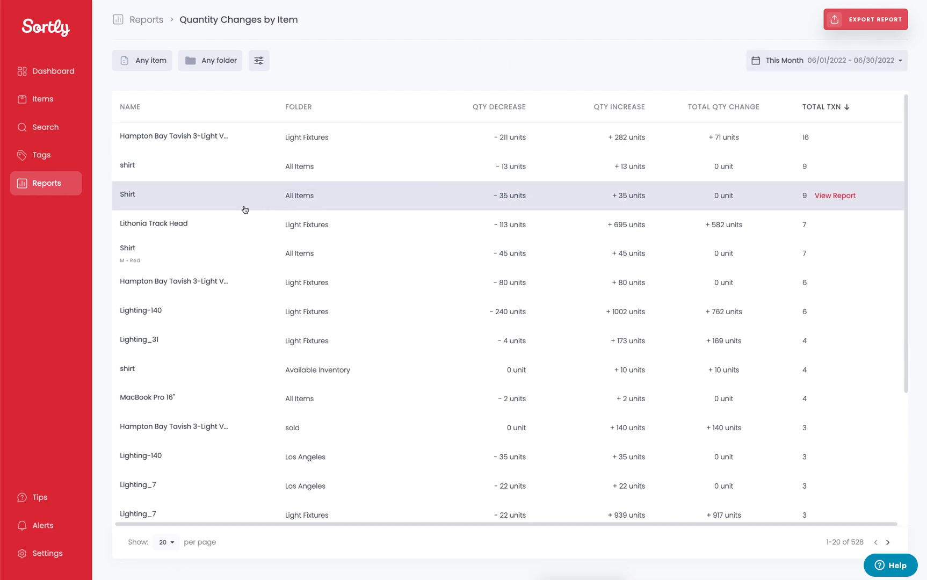
# View details for the shirt and Hampton Bay Tavish vanity, then return to Reports
pyautogui.click(389, 173)
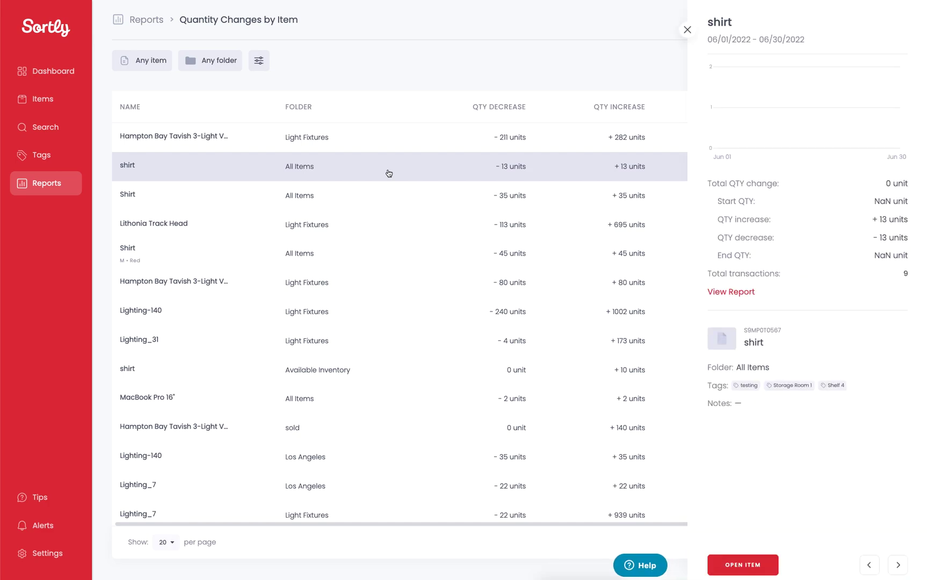
pyautogui.click(379, 144)
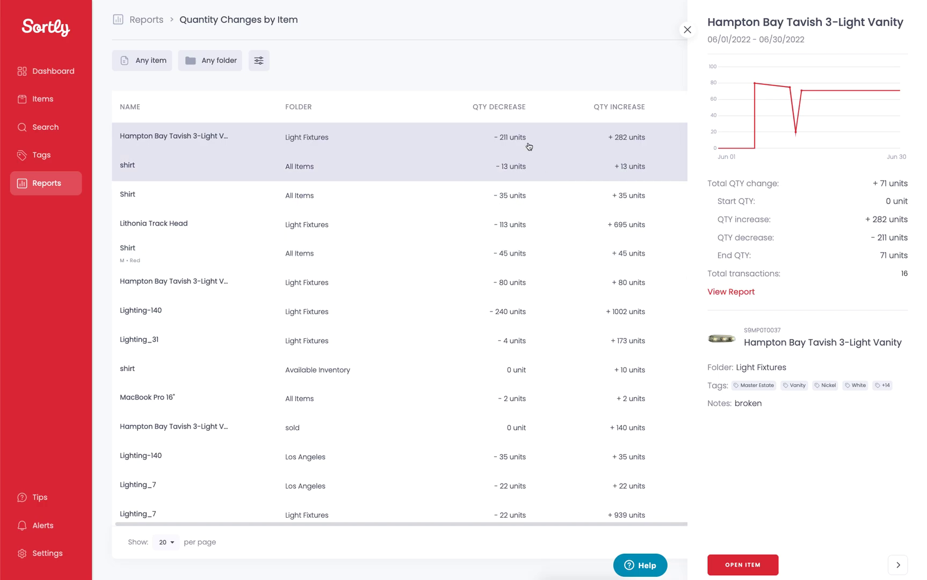
pyautogui.click(687, 30)
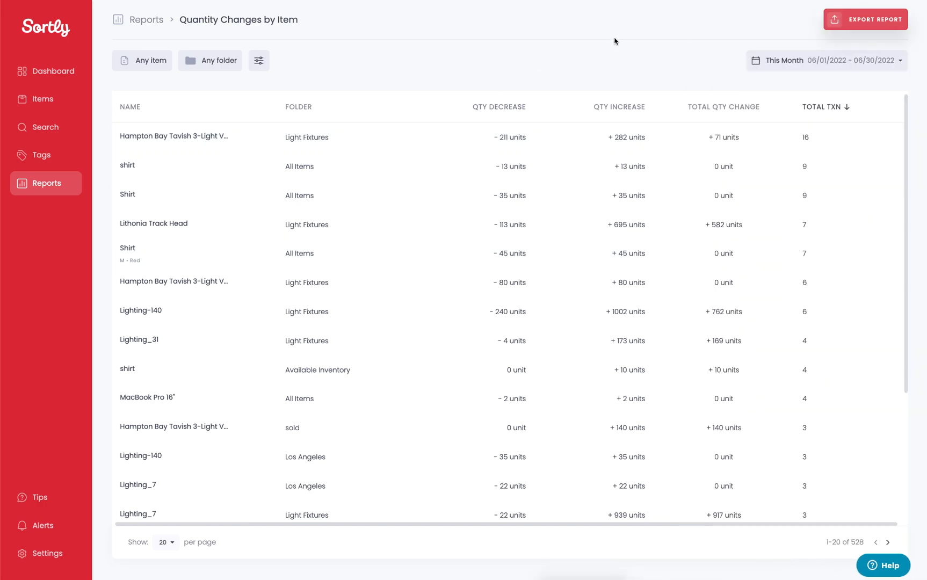
pyautogui.click(68, 183)
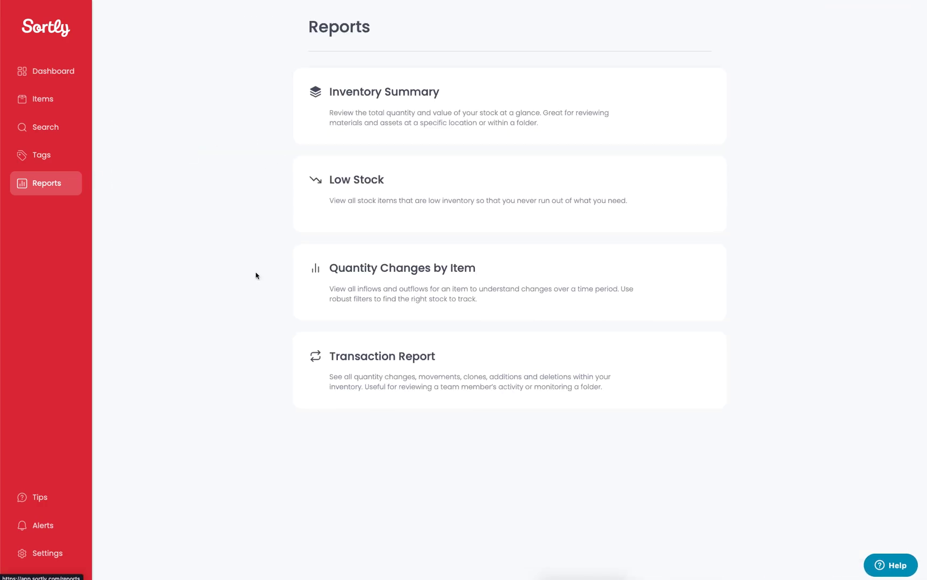
# Open the June 2022 Transaction Report, review its columns, and bring up Export Report
pyautogui.click(484, 348)
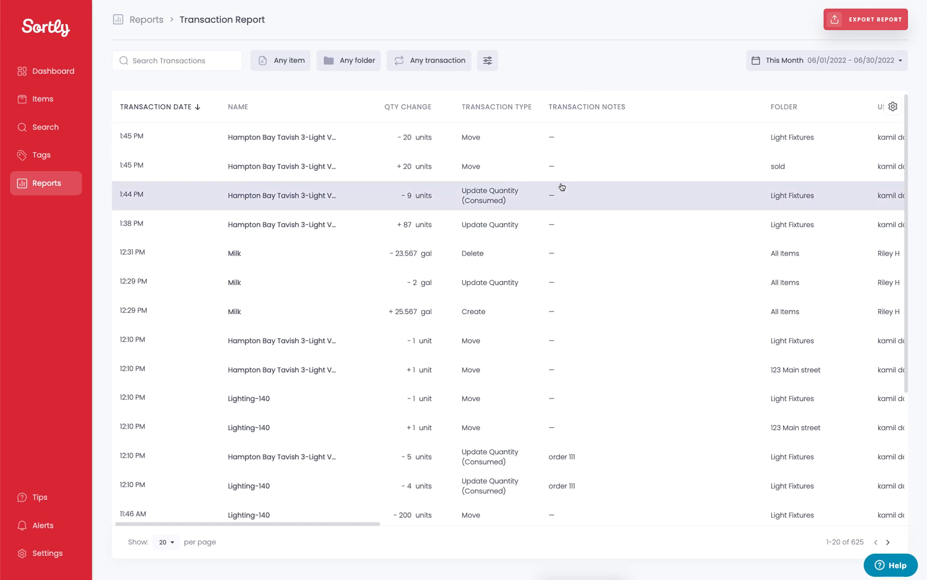
pyautogui.hscroll(5, 566, 192)
pyautogui.hscroll(3, 566, 193)
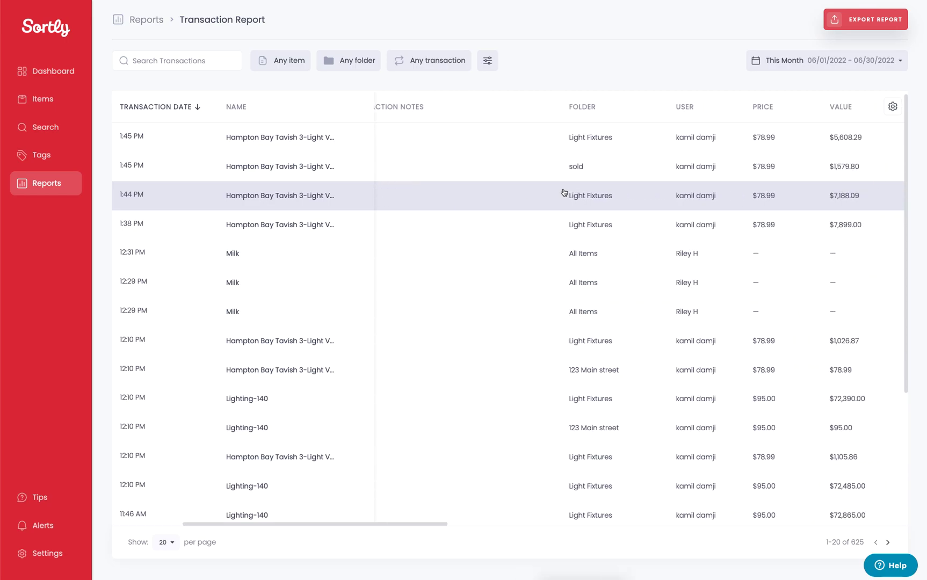
pyautogui.hscroll(3, 565, 193)
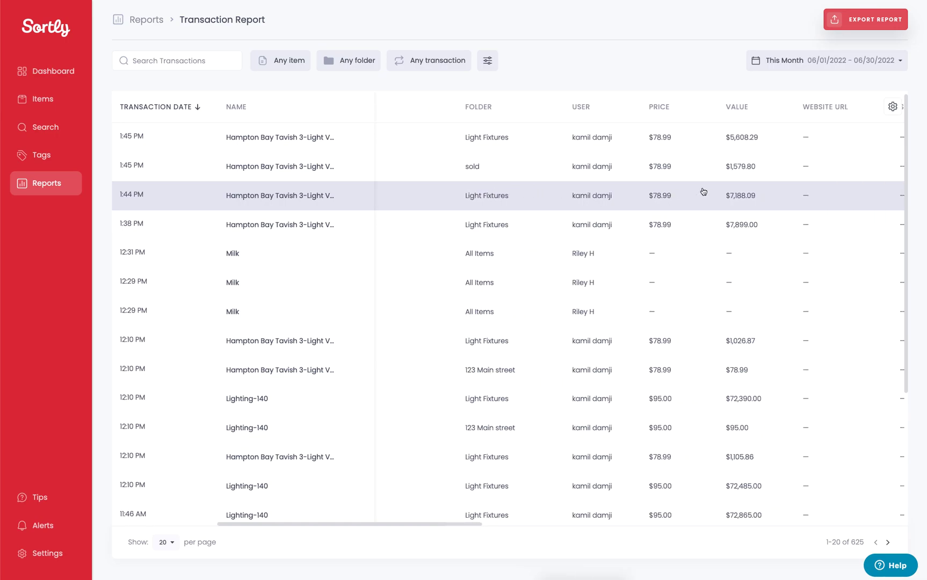
pyautogui.scroll(-1, 739, 318)
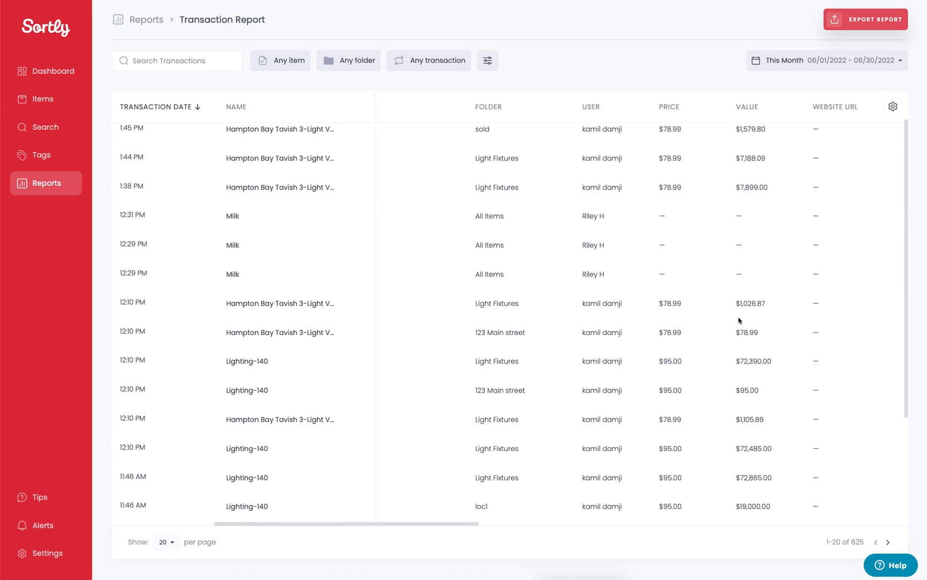
pyautogui.scroll(1, 741, 321)
pyautogui.hscroll(-1, 740, 321)
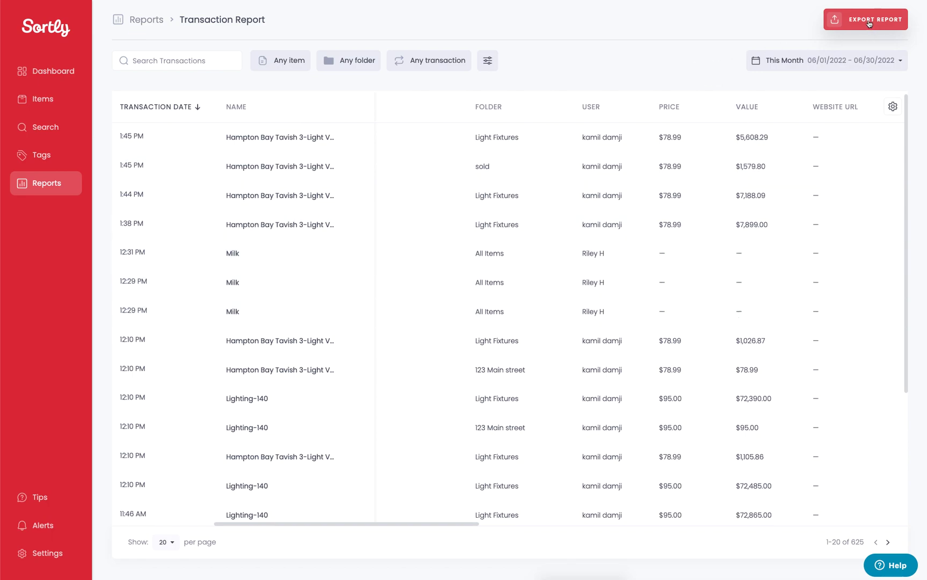
pyautogui.click(867, 23)
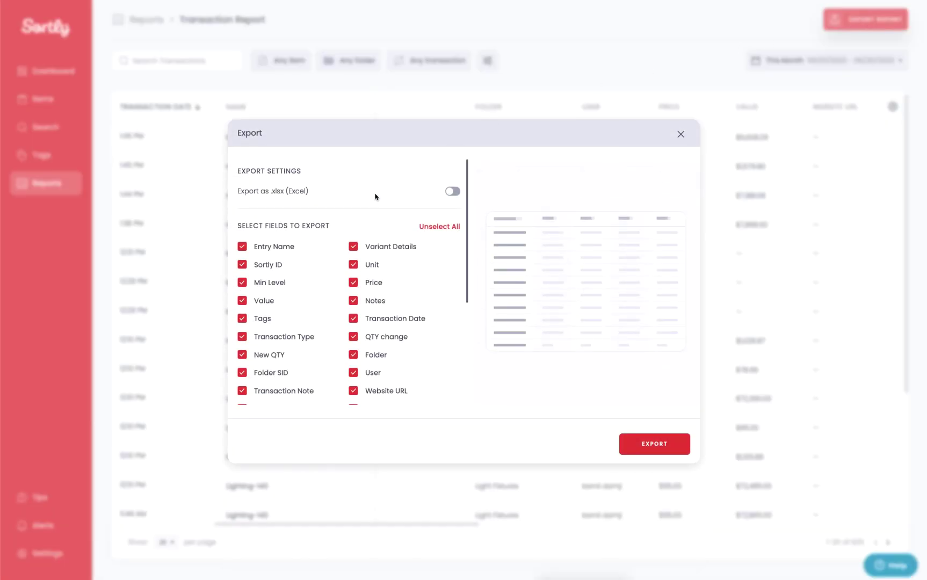
# Toggle Export as .xlsx on and back off, then review the export field list
pyautogui.click(261, 203)
pyautogui.click(257, 191)
pyautogui.scroll(-2, 317, 287)
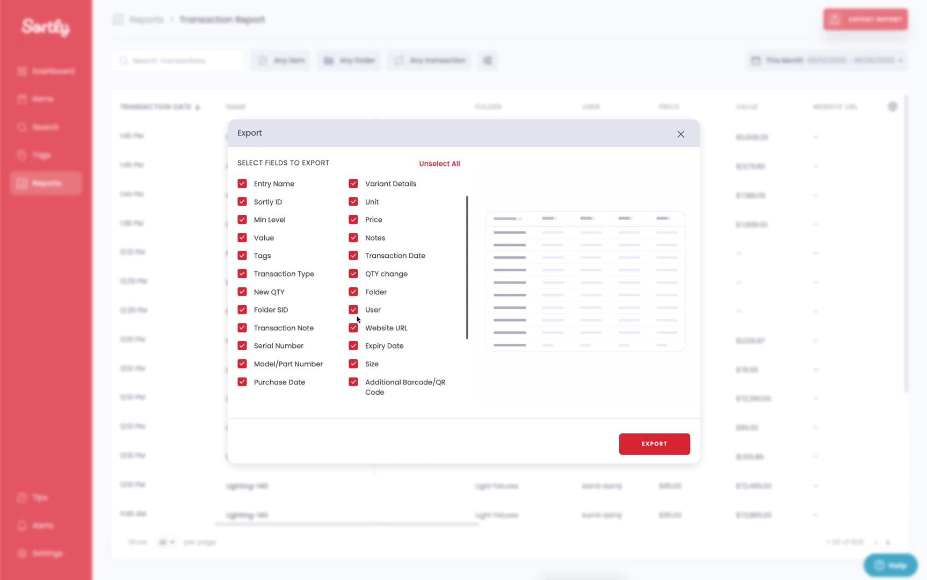
pyautogui.scroll(-3, 371, 336)
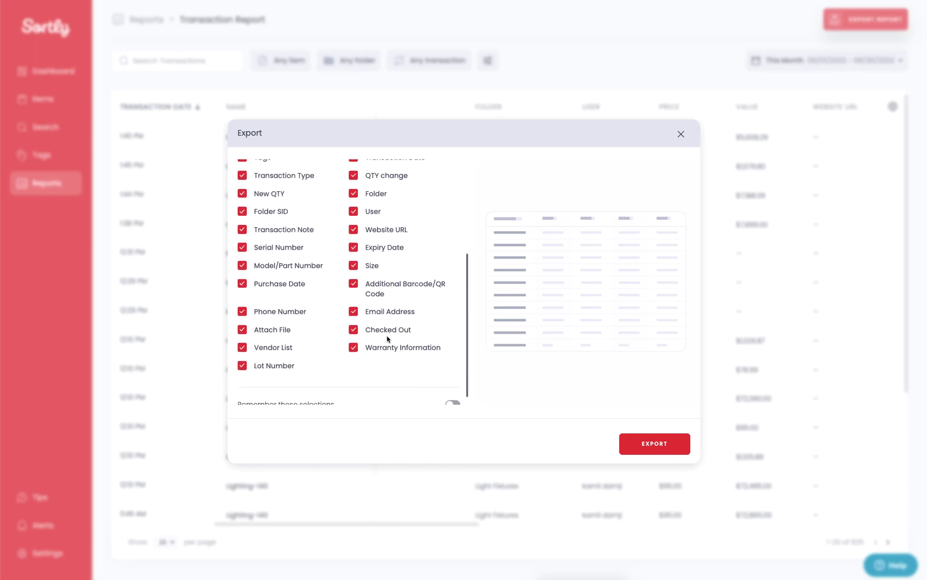
pyautogui.scroll(5, 388, 339)
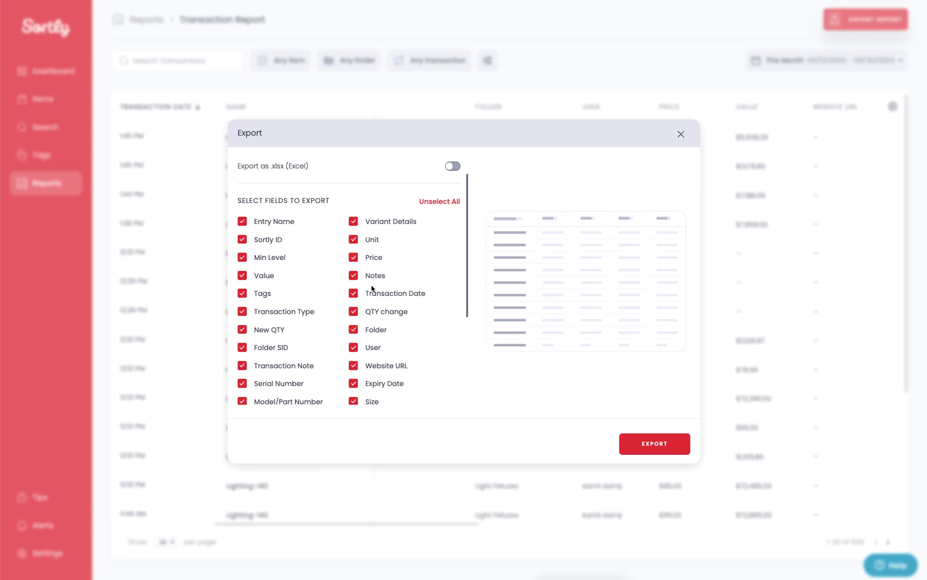
# Uncheck Transaction Date, QTY change and Folder, and switch on Remember these selections
pyautogui.click(372, 294)
pyautogui.click(373, 312)
pyautogui.click(374, 331)
pyautogui.scroll(-3, 387, 315)
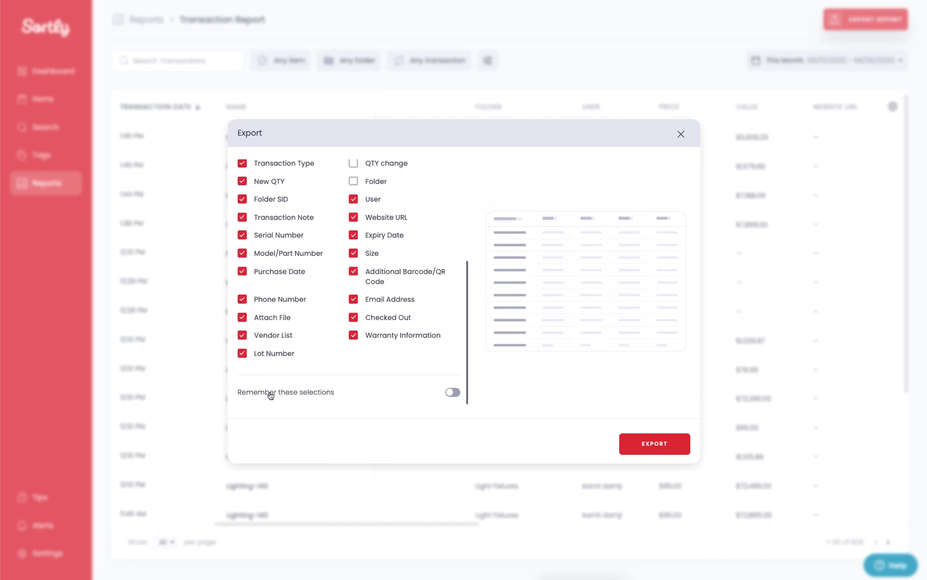
pyautogui.click(271, 395)
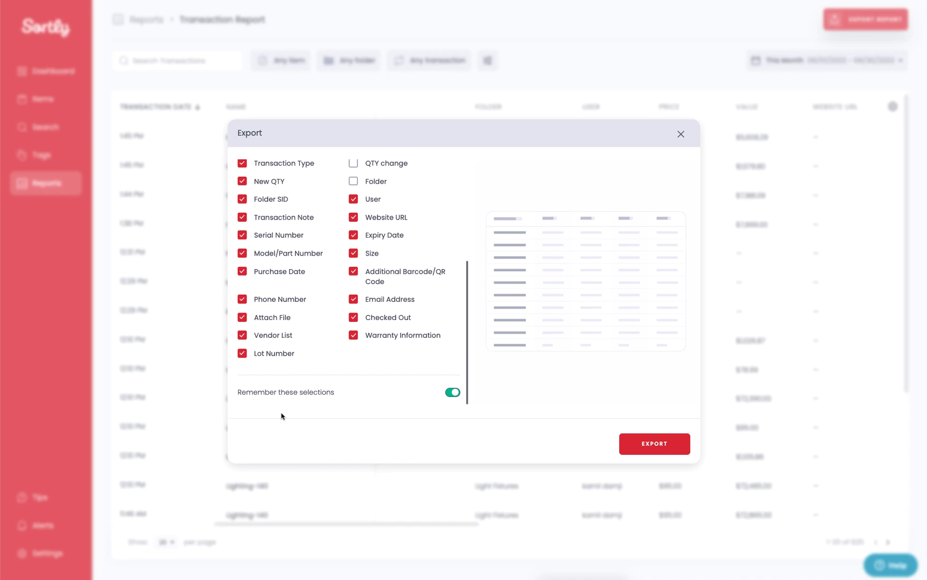